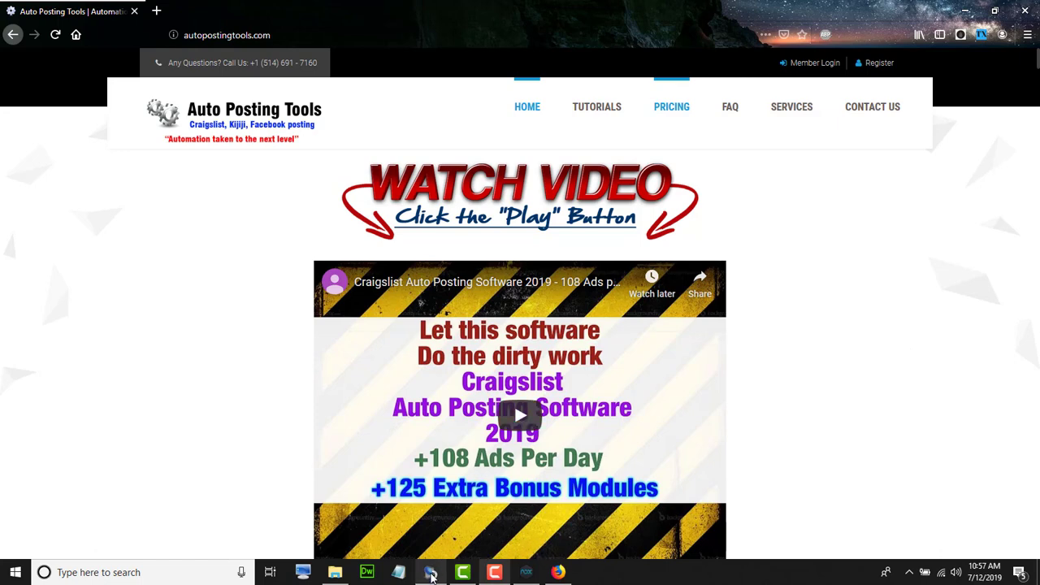
# Switch from the autopostingtools.com home page to the Autopostingtools program window
pyautogui.click(431, 572)
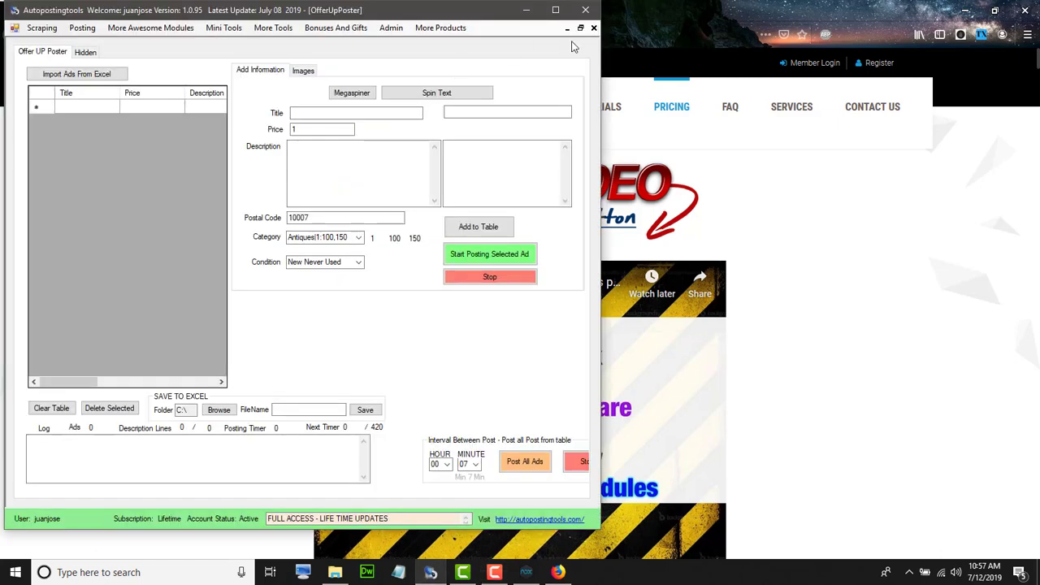
pyautogui.click(594, 28)
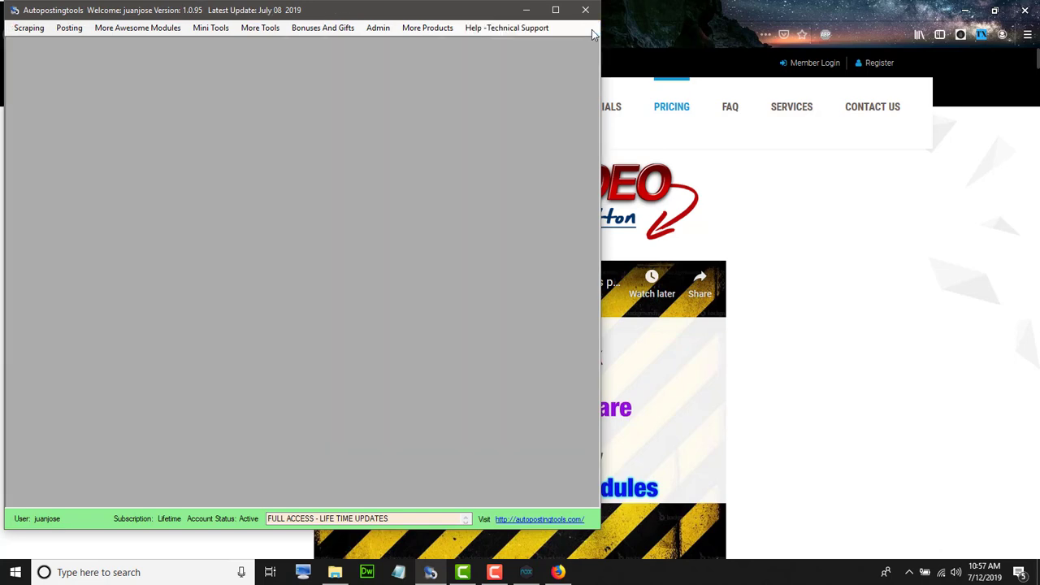
pyautogui.click(29, 28)
pyautogui.moveTo(99, 31)
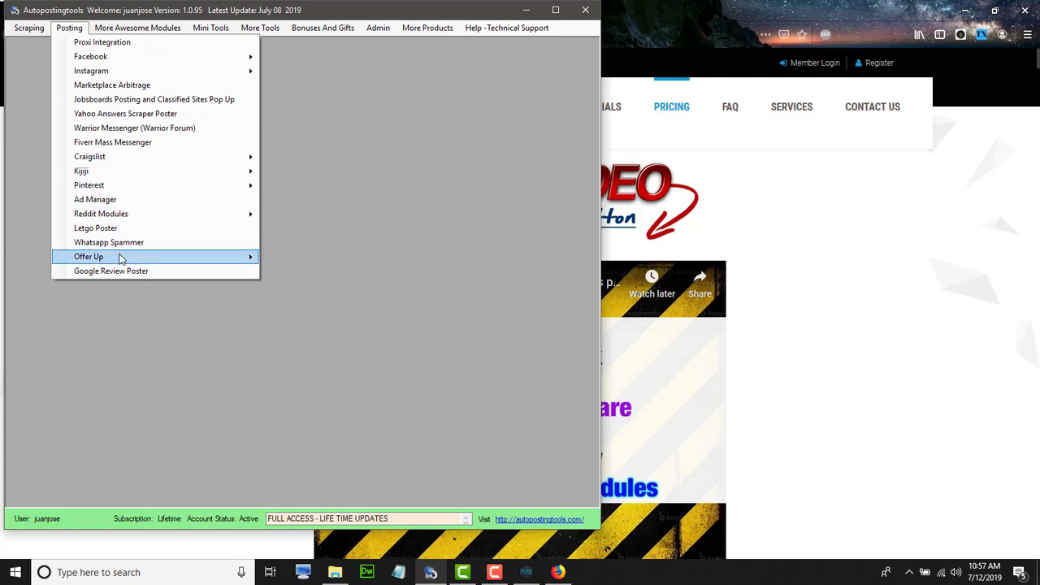
pyautogui.moveTo(137, 260)
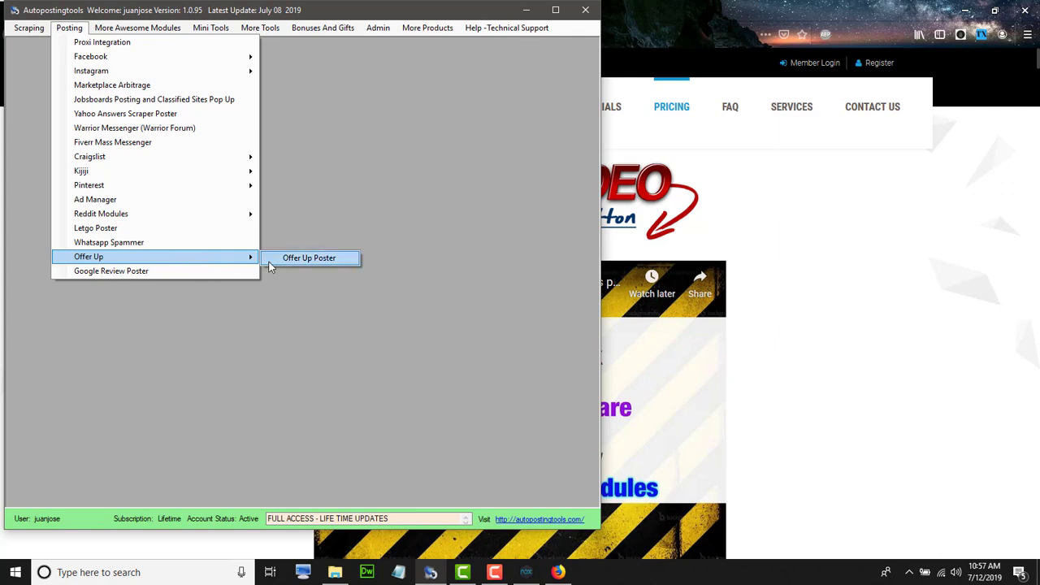
pyautogui.click(314, 260)
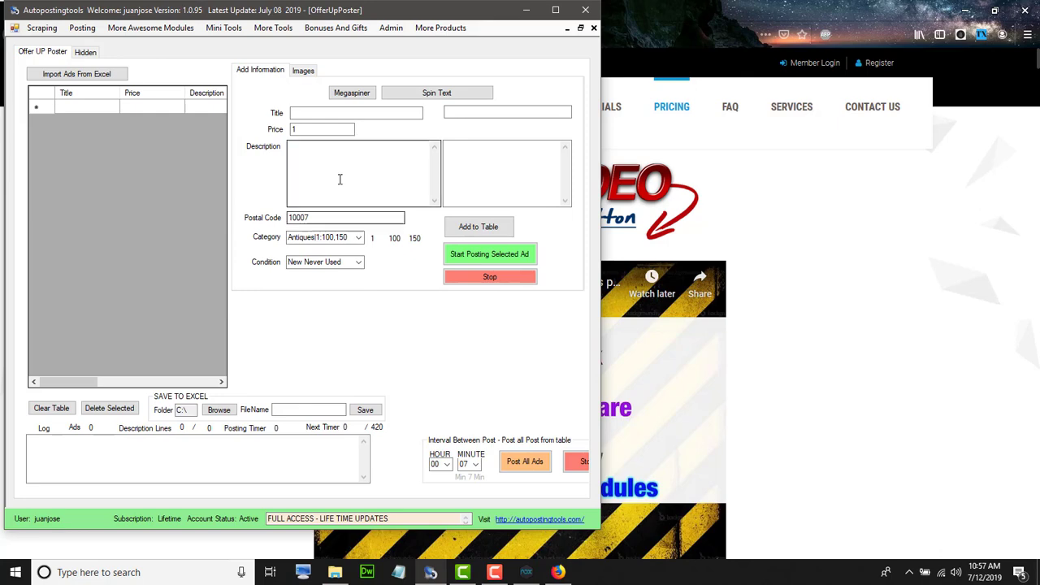
# Enter the ad title 'Iphone xs', price 12540 and description 'Amazing Phone'
pyautogui.click(332, 113)
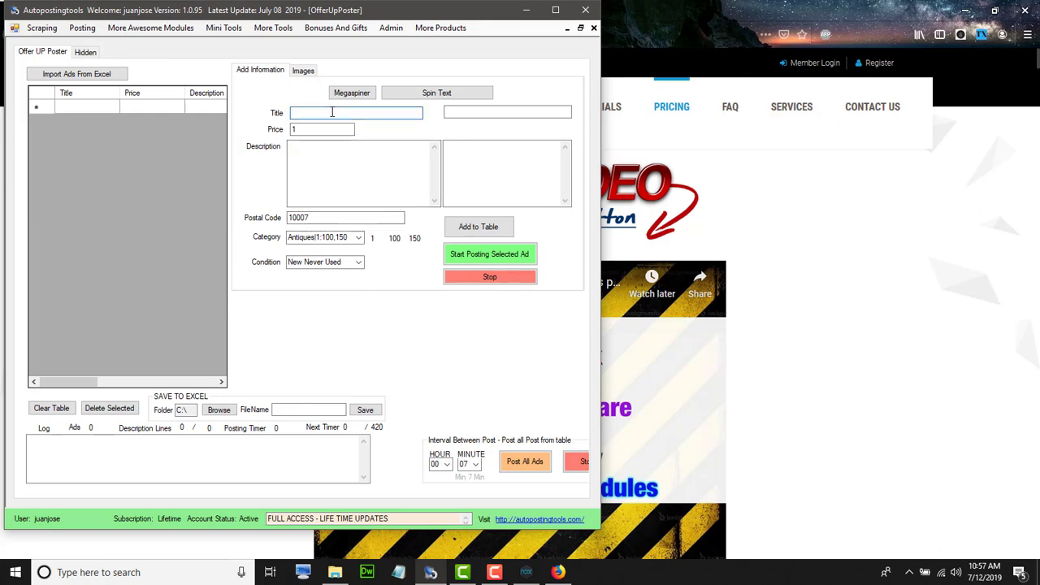
pyautogui.write('Iphone xs')
pyautogui.click(328, 129)
pyautogui.write('2540')
pyautogui.click(327, 160)
pyautogui.write('Amazing Phone')
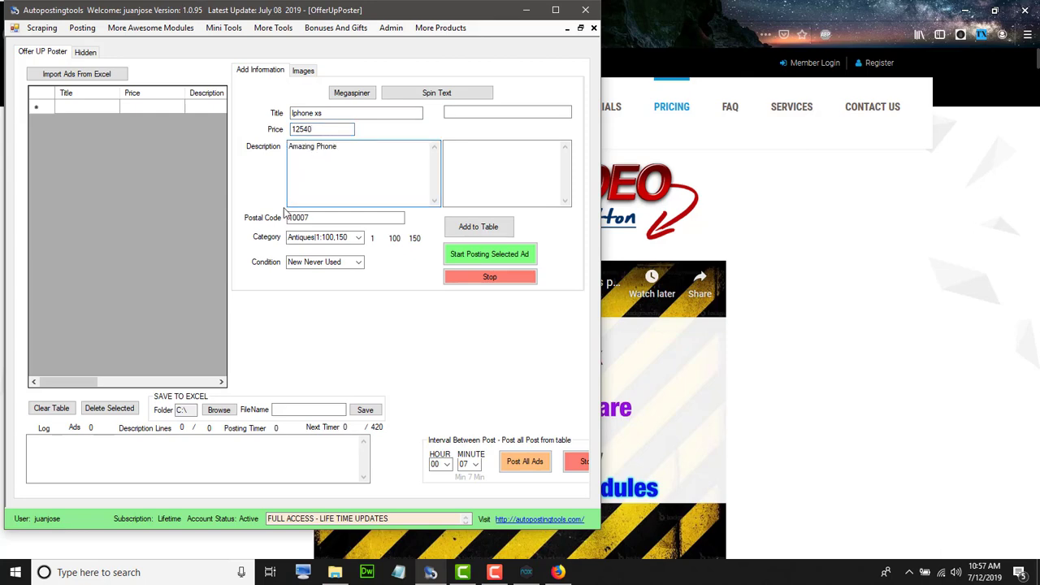
# Keep postal code 10007, choose category Cellphones and condition New Never Used
pyautogui.click(335, 220)
pyautogui.doubleClick(336, 220)
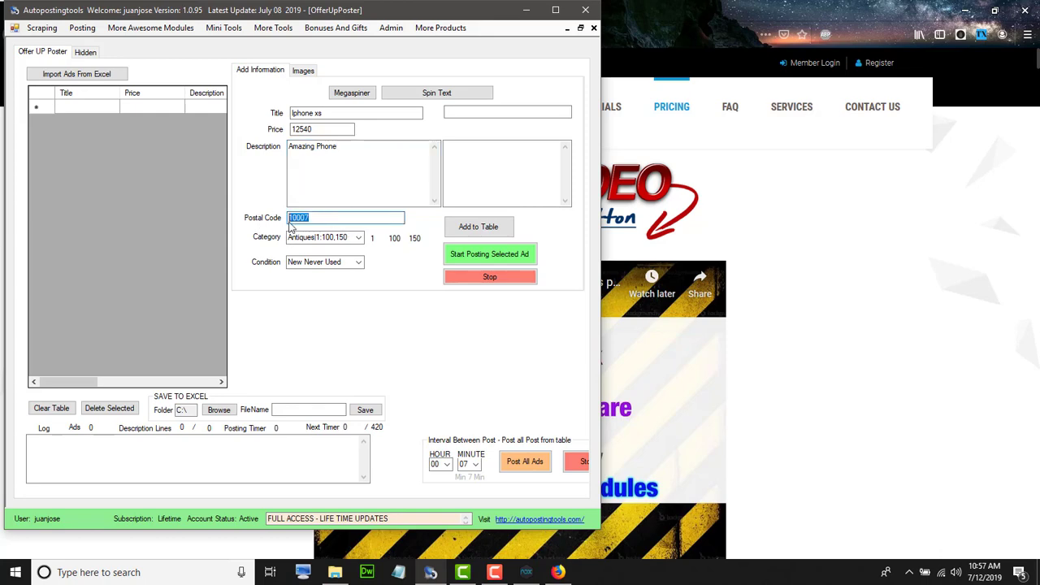
pyautogui.click(359, 238)
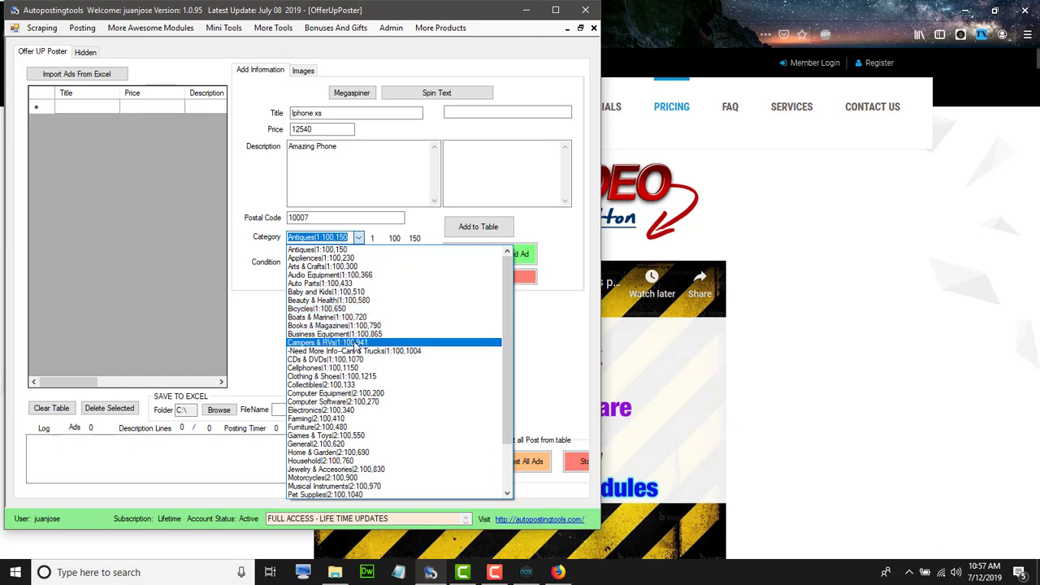
pyautogui.click(357, 367)
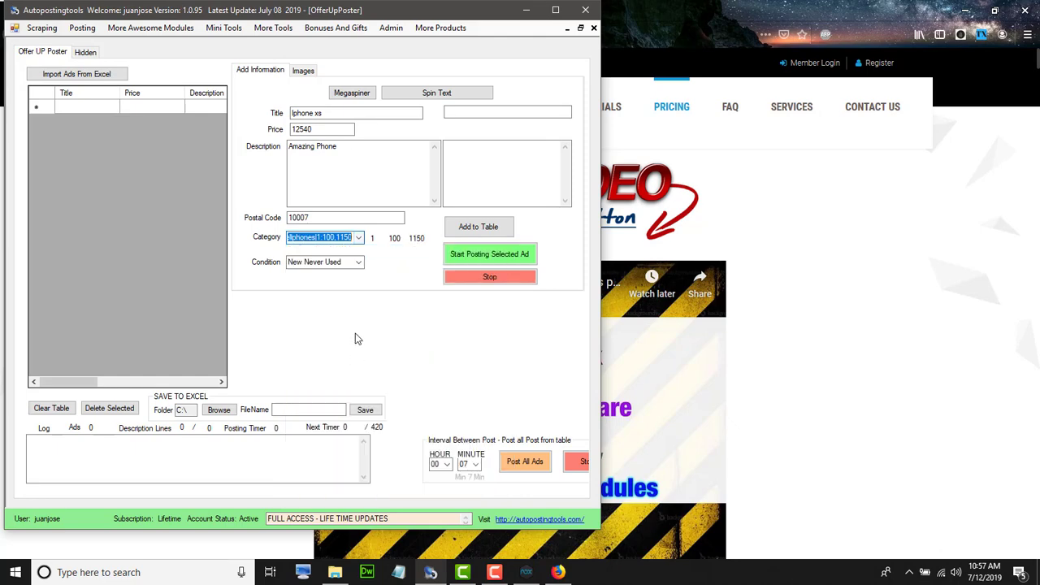
pyautogui.click(358, 264)
pyautogui.click(358, 265)
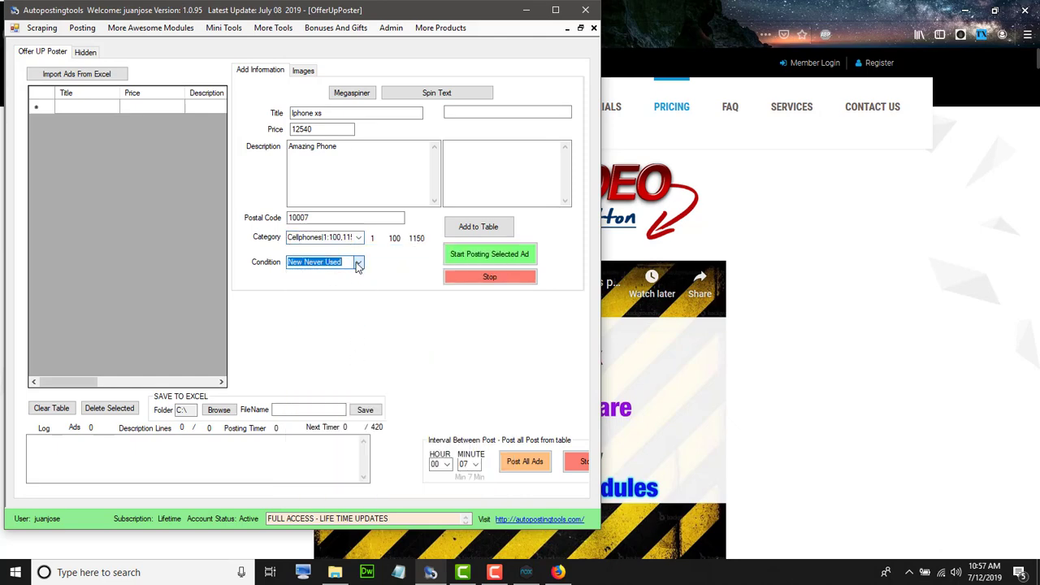
pyautogui.click(385, 161)
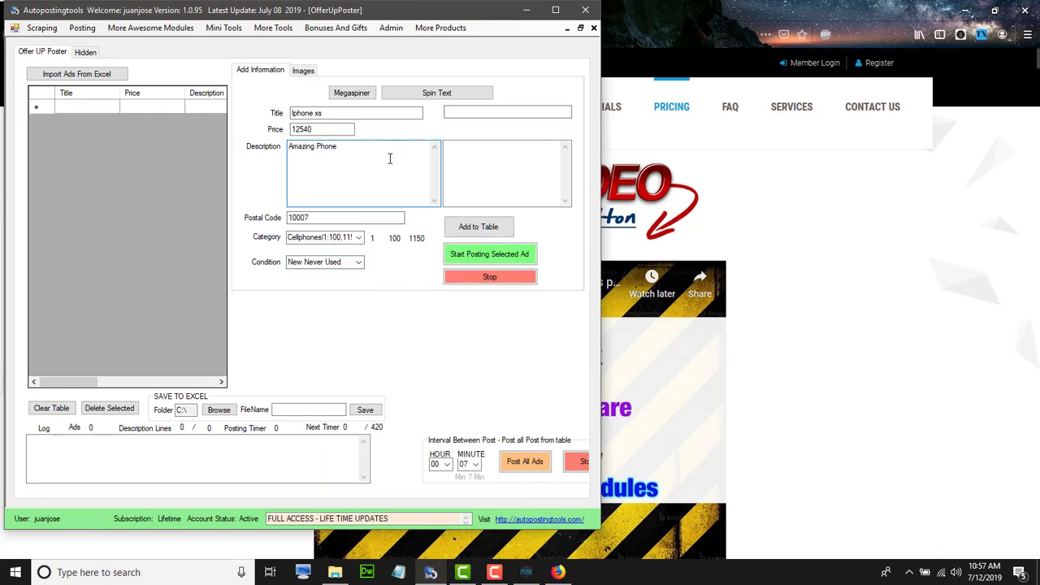
# Set the ad's image count to 3 on the Images tab
pyautogui.click(306, 73)
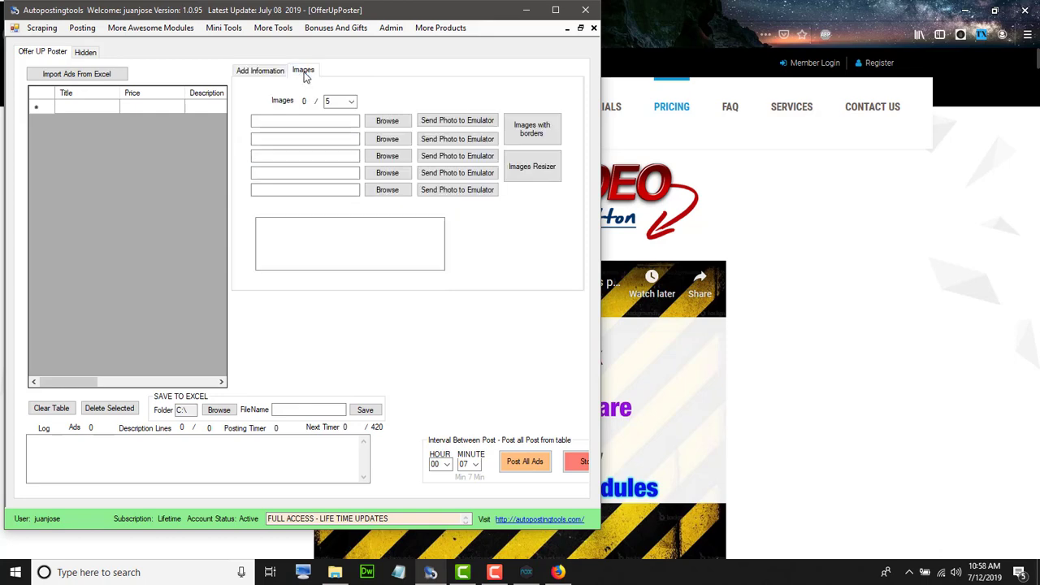
pyautogui.click(351, 101)
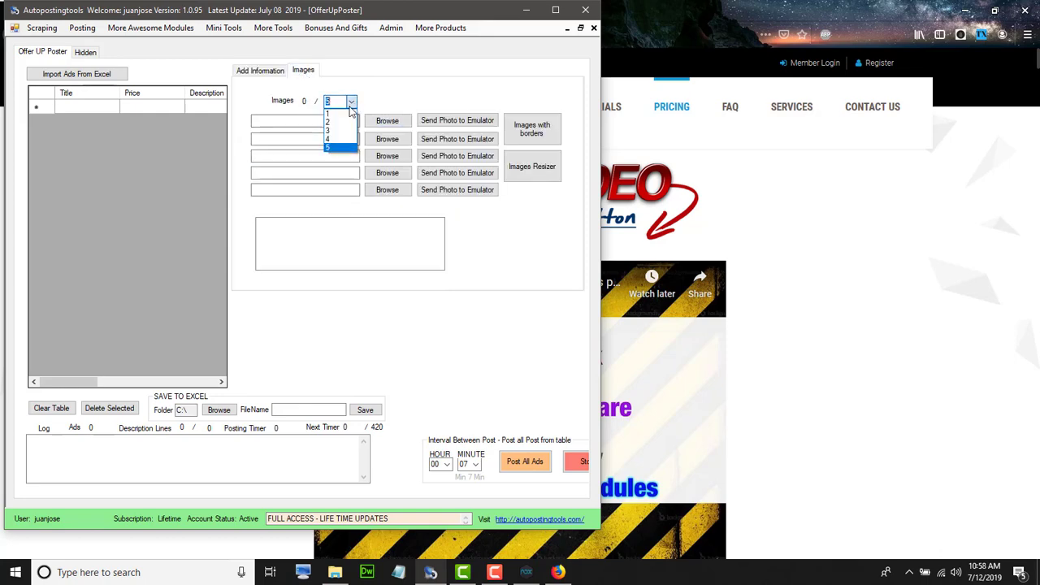
pyautogui.click(343, 133)
# Attach 1.jpg from the Desktop 'offer up' folder as the first image
pyautogui.click(389, 122)
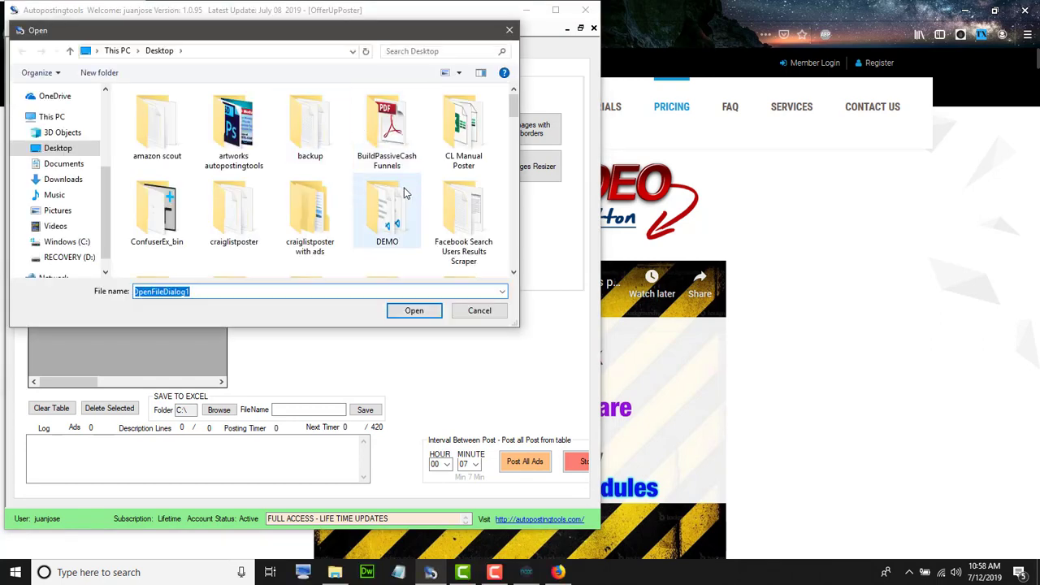
pyautogui.click(335, 572)
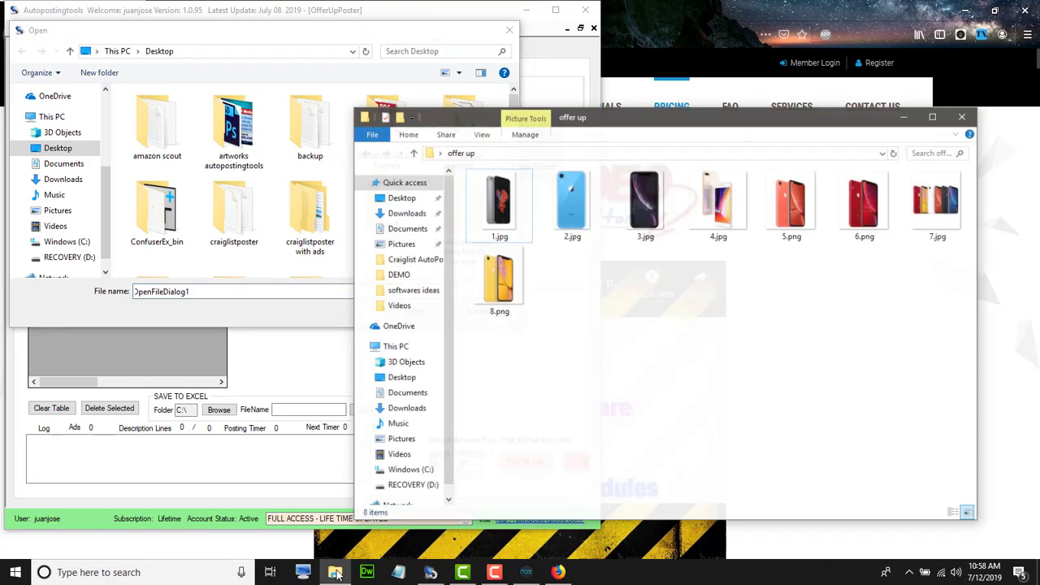
pyautogui.click(574, 147)
pyautogui.hotkey('ctrl', 'c')
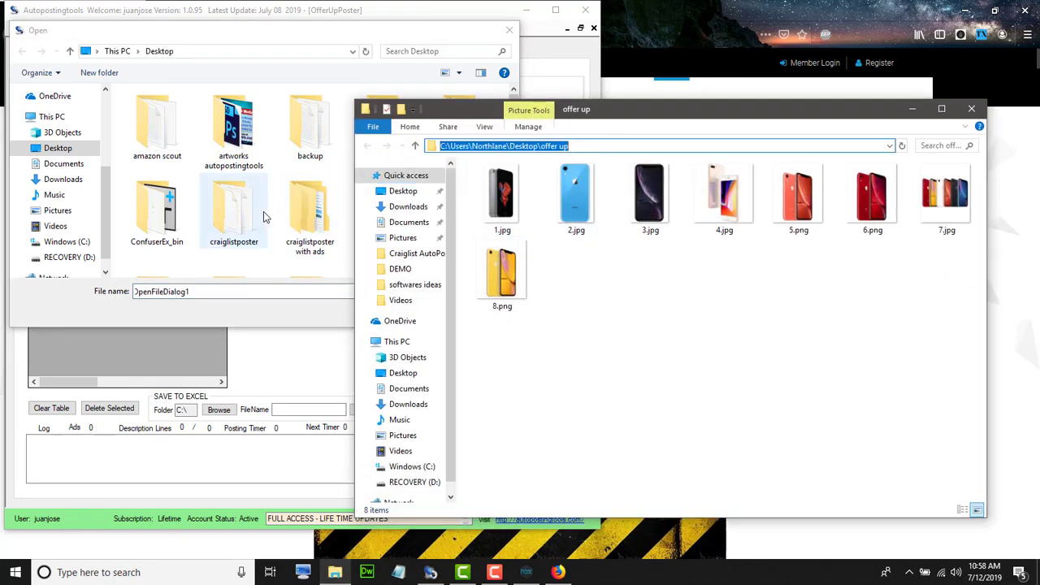
pyautogui.click(238, 293)
pyautogui.moveTo(238, 292); pyautogui.dragTo(111, 295)
pyautogui.hotkey('ctrl', 'v')
pyautogui.press('Return')
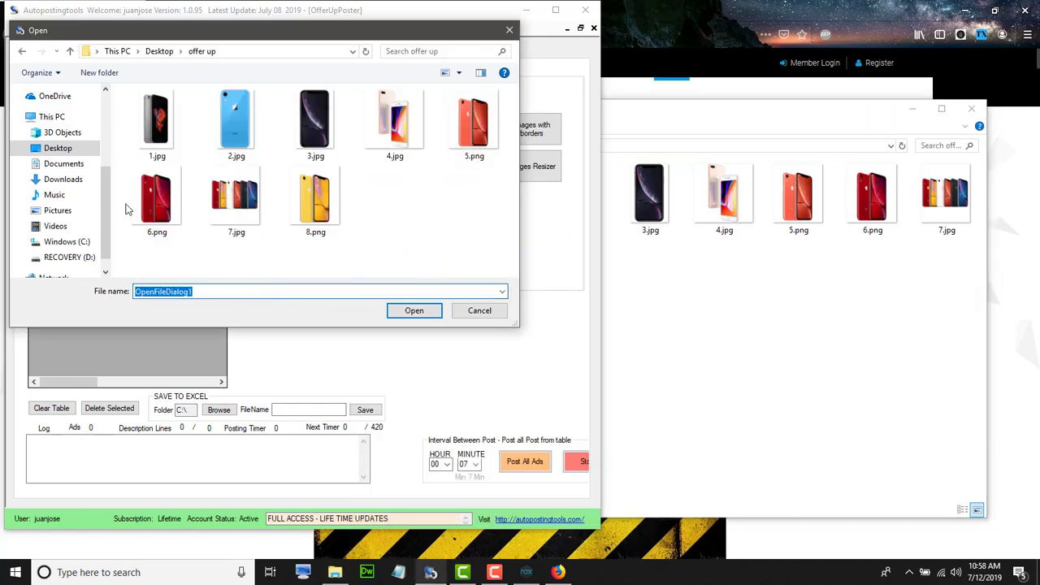
pyautogui.doubleClick(151, 147)
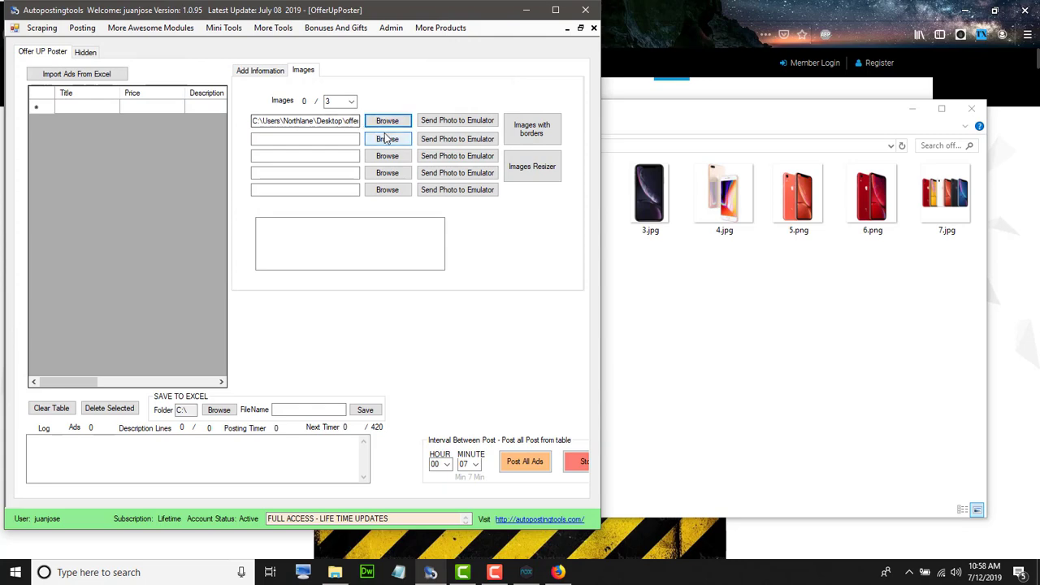
# Attach 2.jpg and 3.jpg as the second and third images, then hide the folder window
pyautogui.click(385, 138)
pyautogui.doubleClick(247, 138)
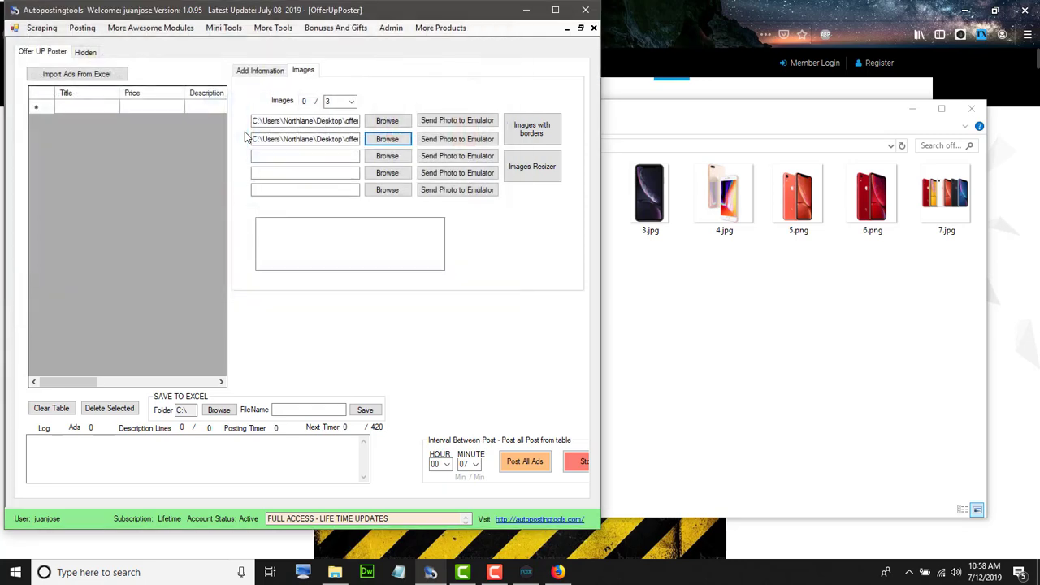
pyautogui.click(387, 155)
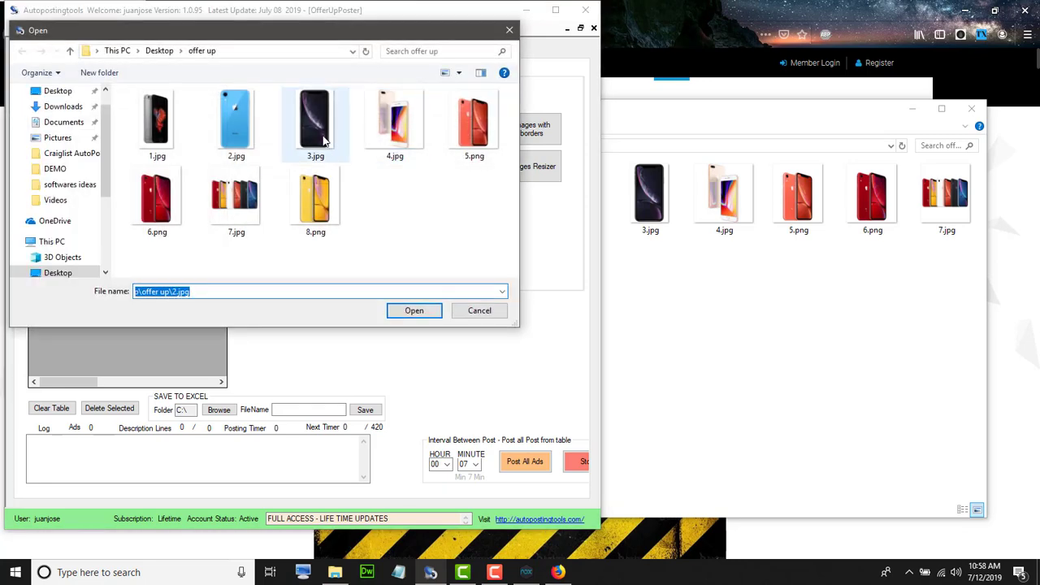
pyautogui.doubleClick(322, 140)
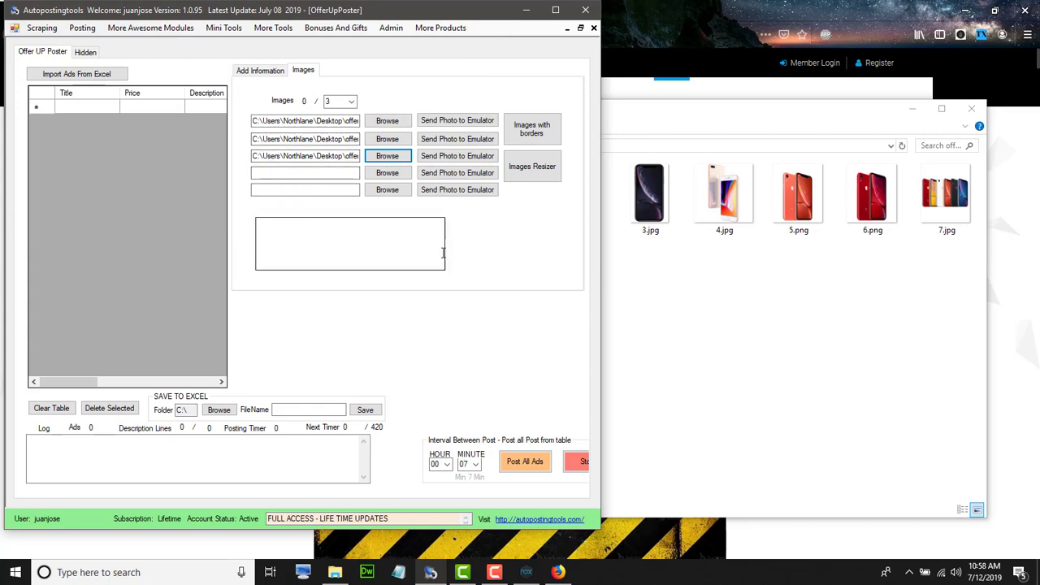
pyautogui.click(787, 274)
pyautogui.click(916, 116)
# Add six copies of the Iphone xs ad to the table, then bring up the Nox emulator
pyautogui.click(277, 73)
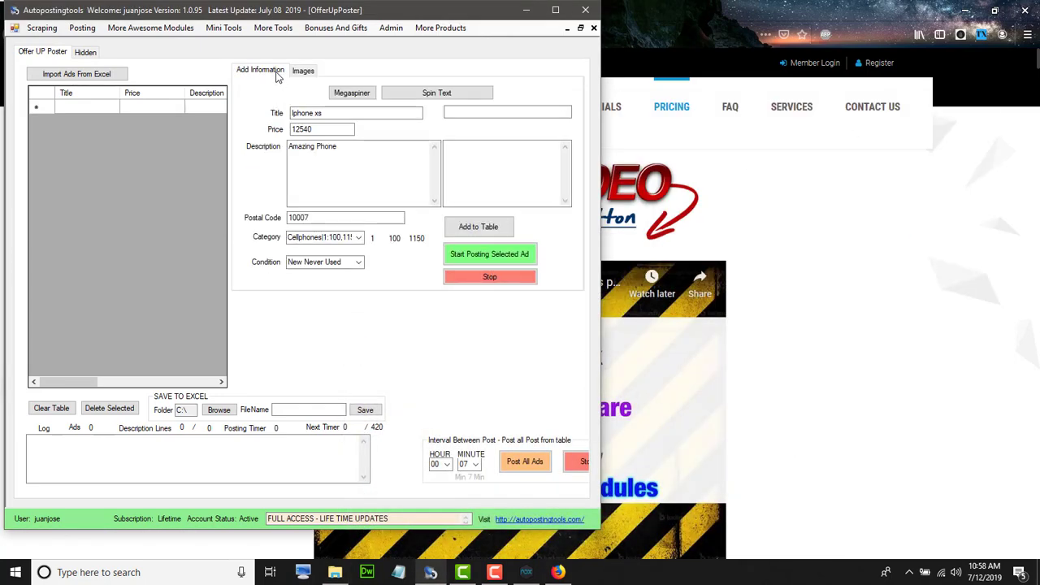
pyautogui.click(469, 233)
pyautogui.click(468, 234)
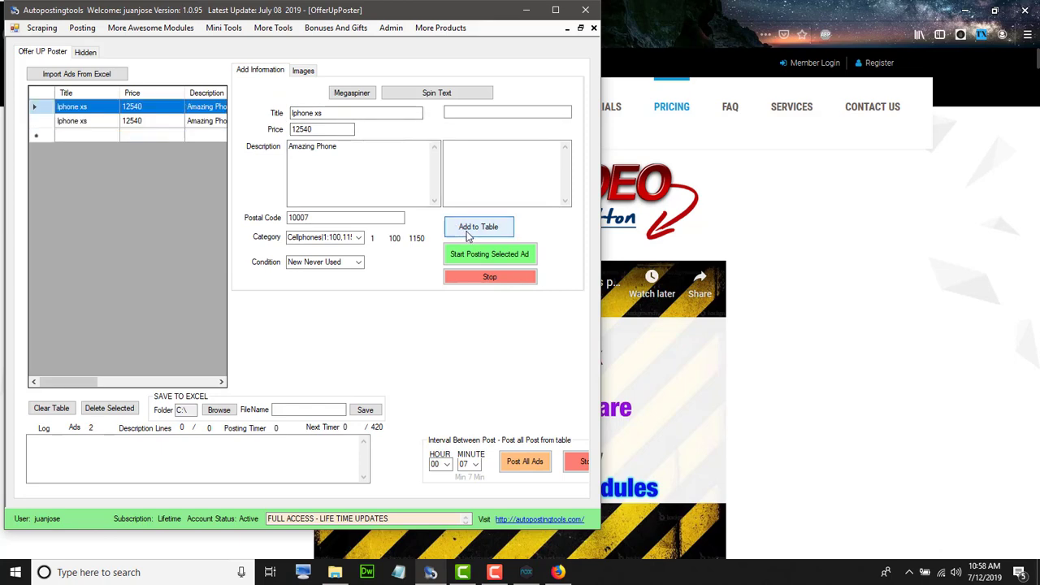
pyautogui.click(468, 233)
pyautogui.click(468, 234)
pyautogui.click(468, 233)
pyautogui.click(468, 233)
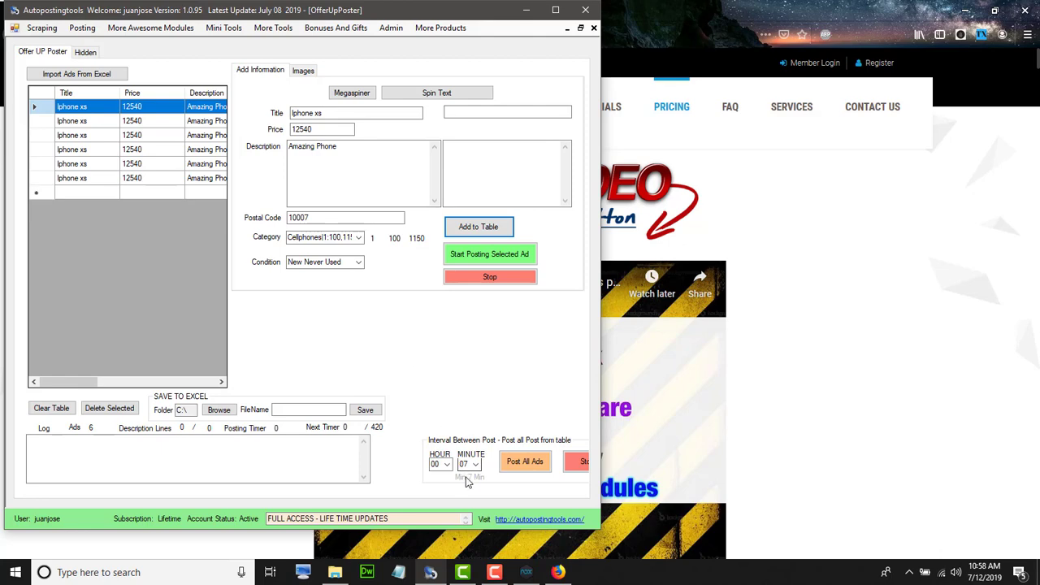
pyautogui.click(524, 573)
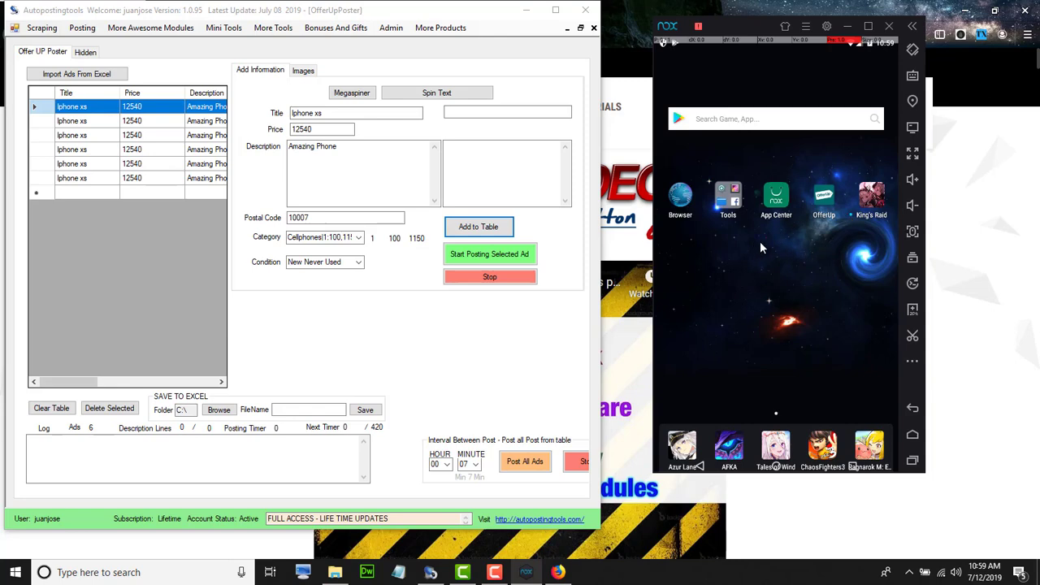
# Start posting the selected Iphone xs ad to OfferUp in the Nox emulator
pyautogui.click(499, 257)
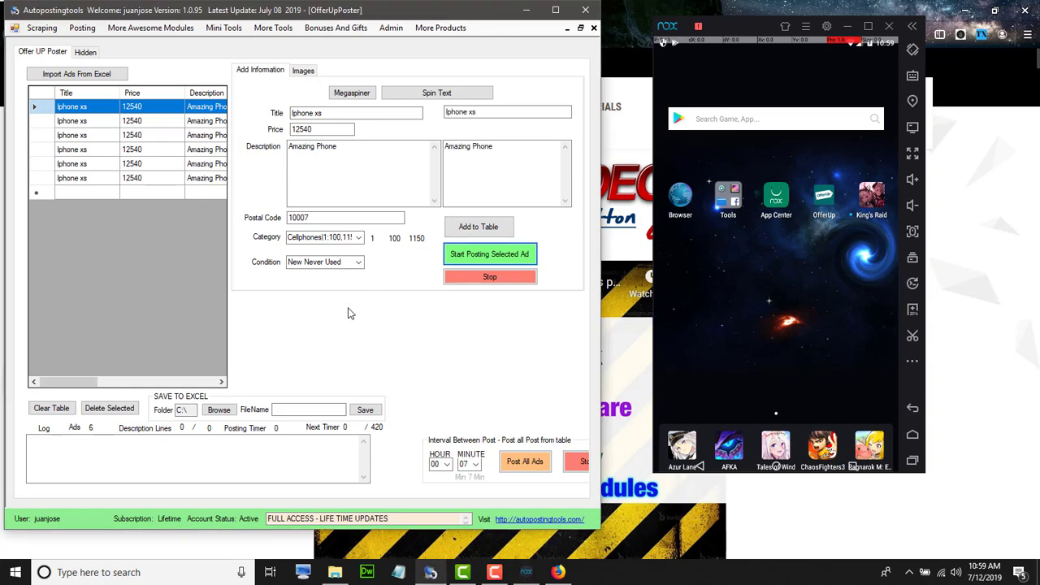